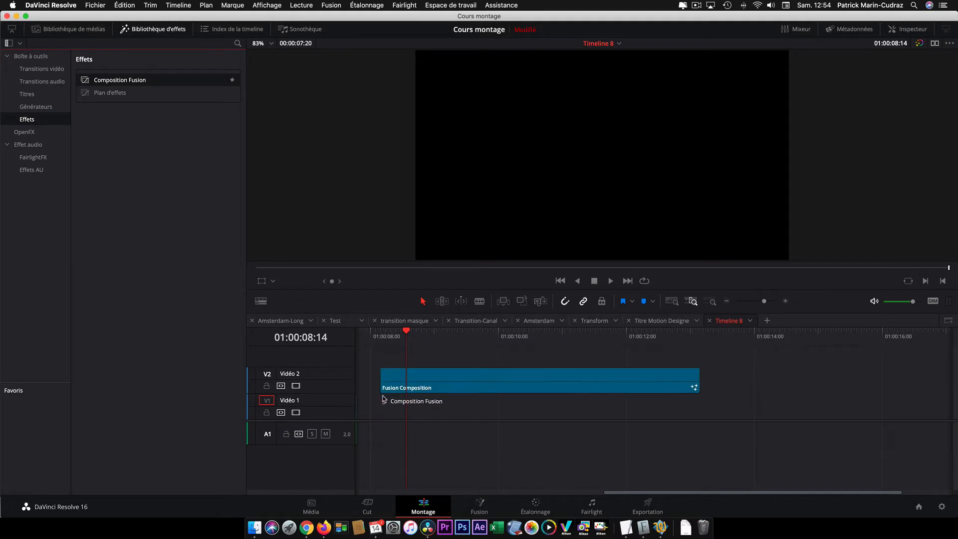
- Place a Fusion Composition clip on the Video 1 track and open it for node editing in Fusion
click(458, 402)
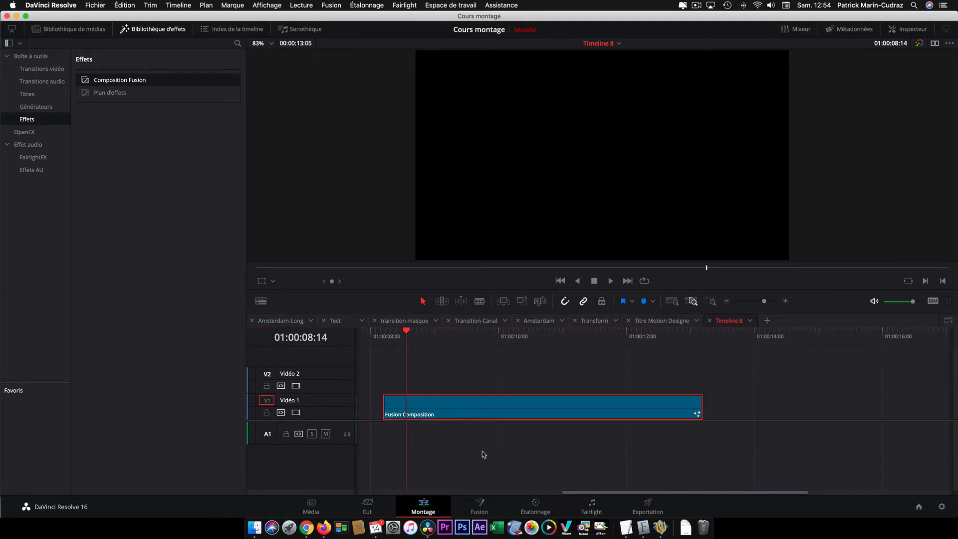
click(480, 508)
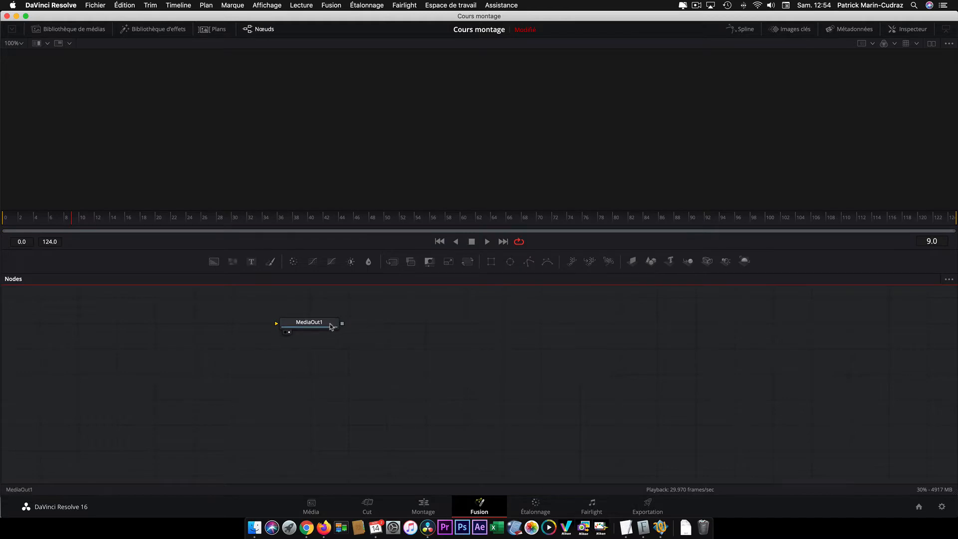
- Make room in the node graph by moving MediaOut1, and add a Text+ node connected to its input
drag(330, 327, 427, 346)
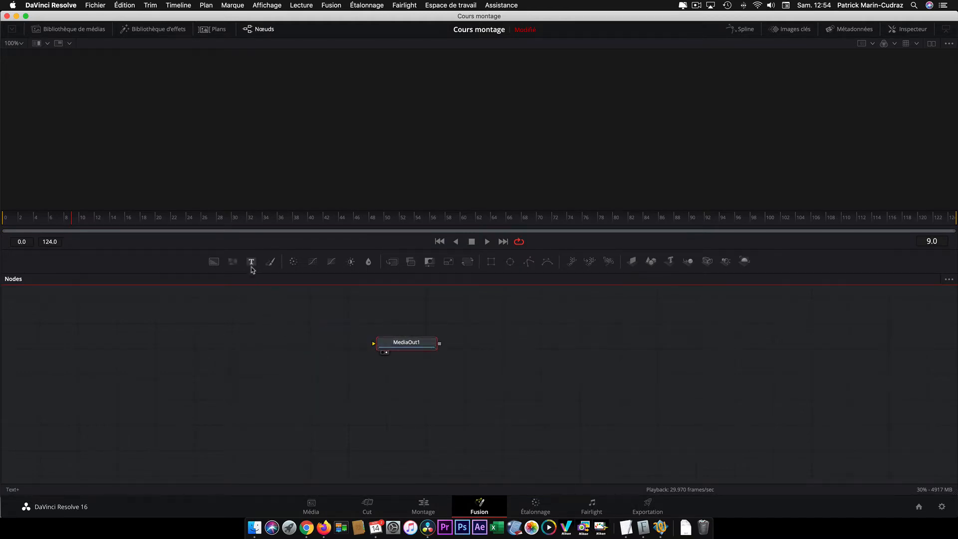
drag(252, 265, 385, 346)
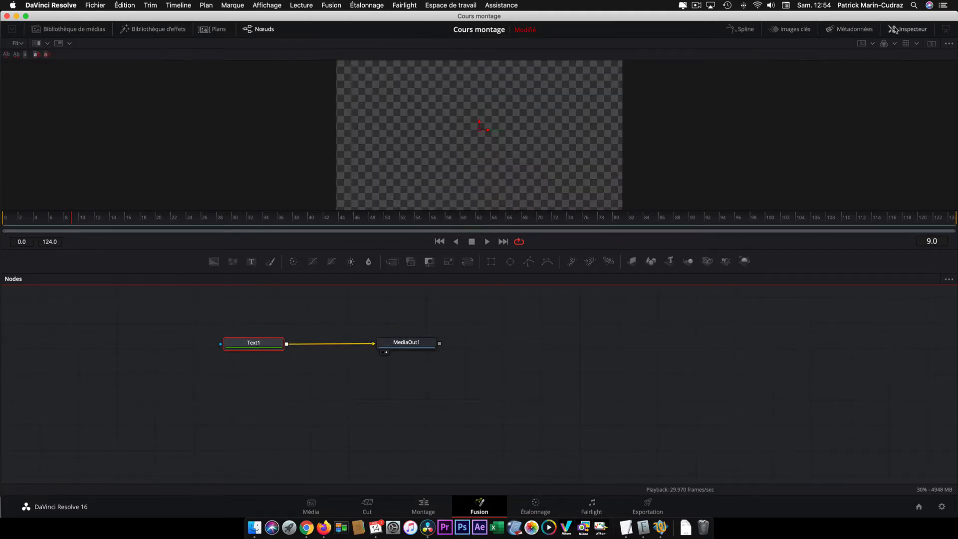
- Enter "Amsterdam" as the styled text of the Text1 node
click(904, 31)
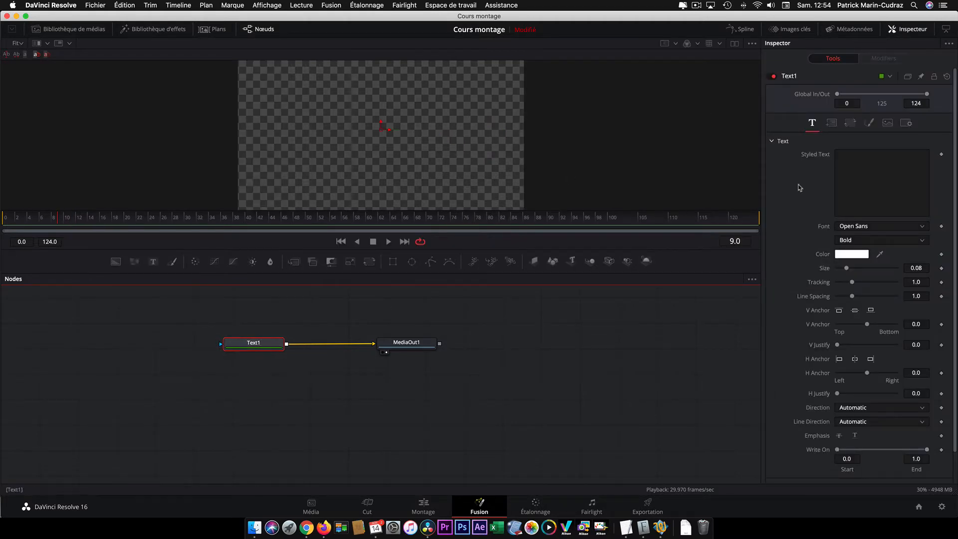
click(845, 164)
text(A)
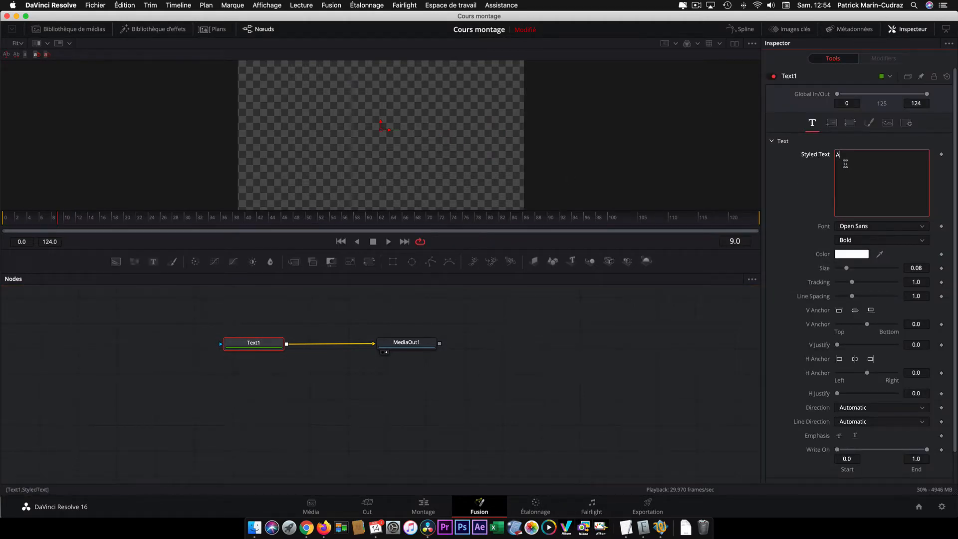
text(msterdam)
- Set the text's font to Castro Script PERSONAL USE ONLY and its size to 0.2323
click(888, 226)
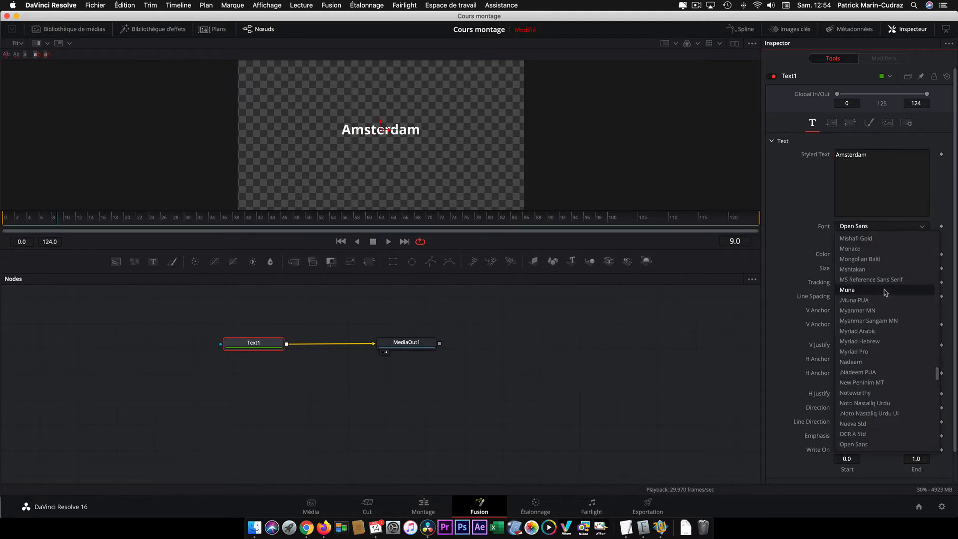
key(c)
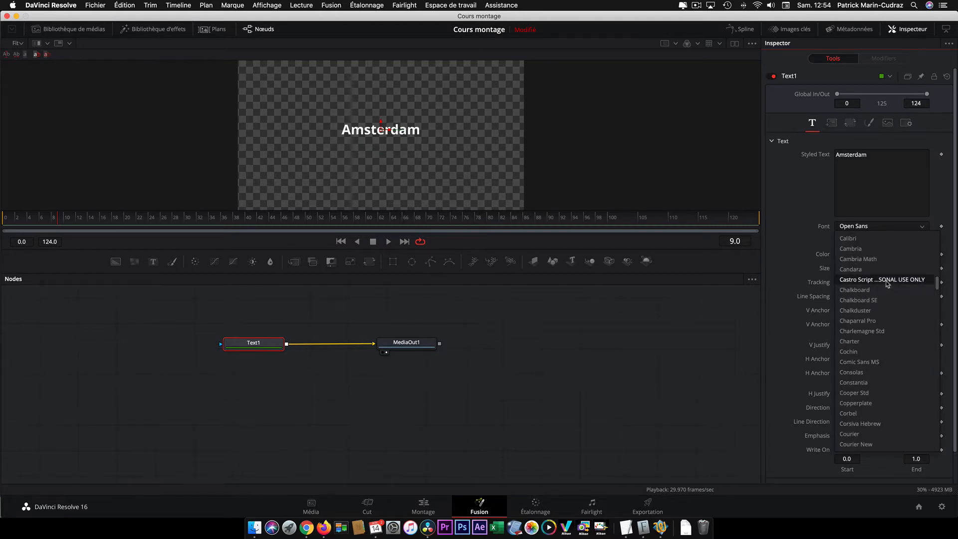
click(887, 281)
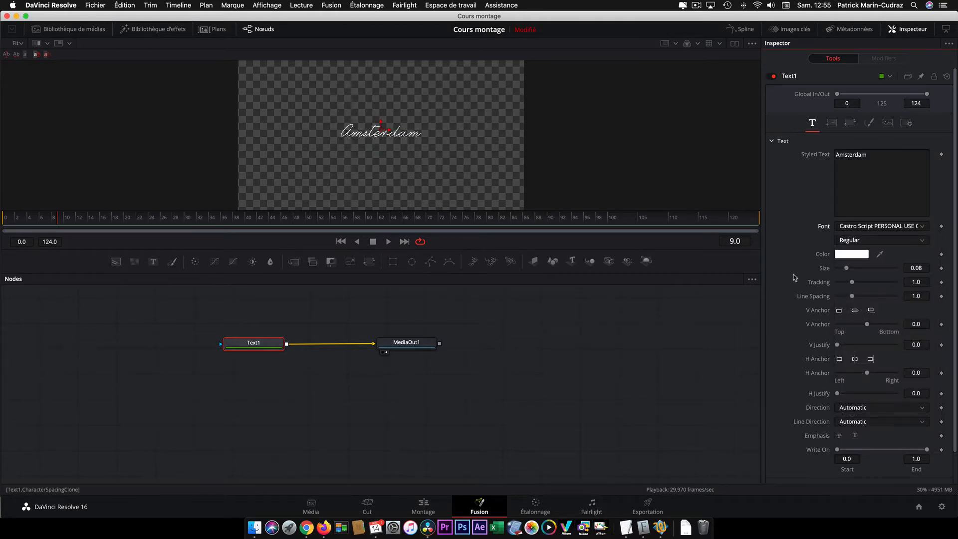
drag(847, 271, 866, 271)
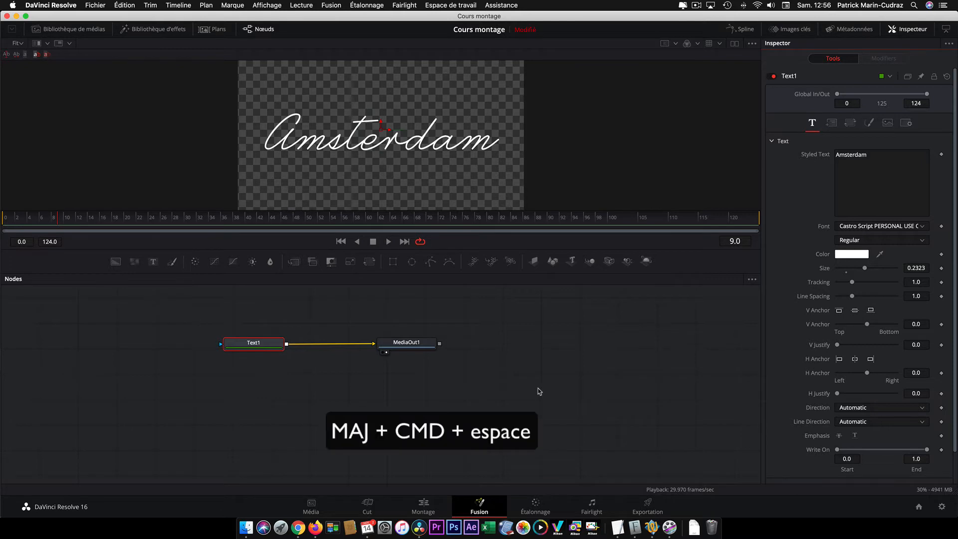
- Add a Mask Paint node and disconnect it from Text1 so the lettering stays visible for tracing
text(Mask Paint)
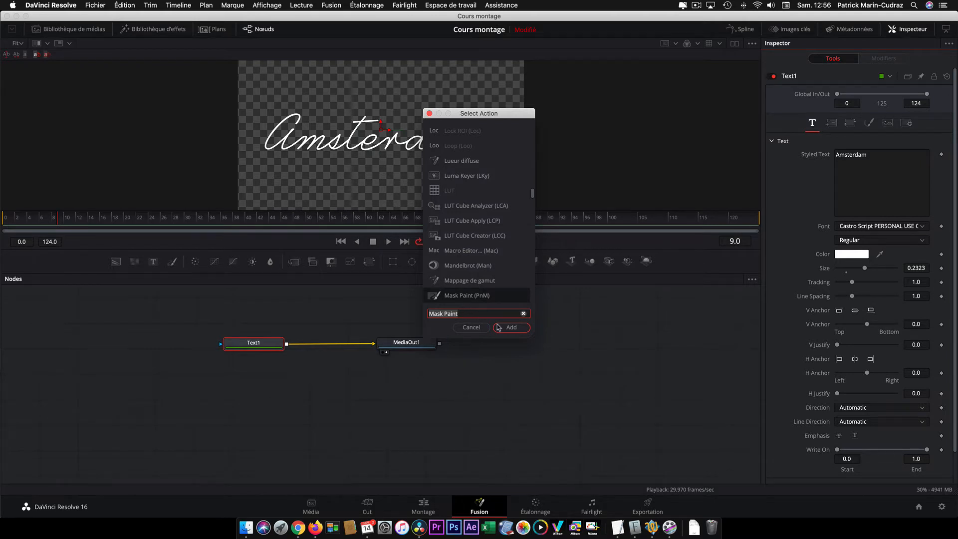
click(519, 331)
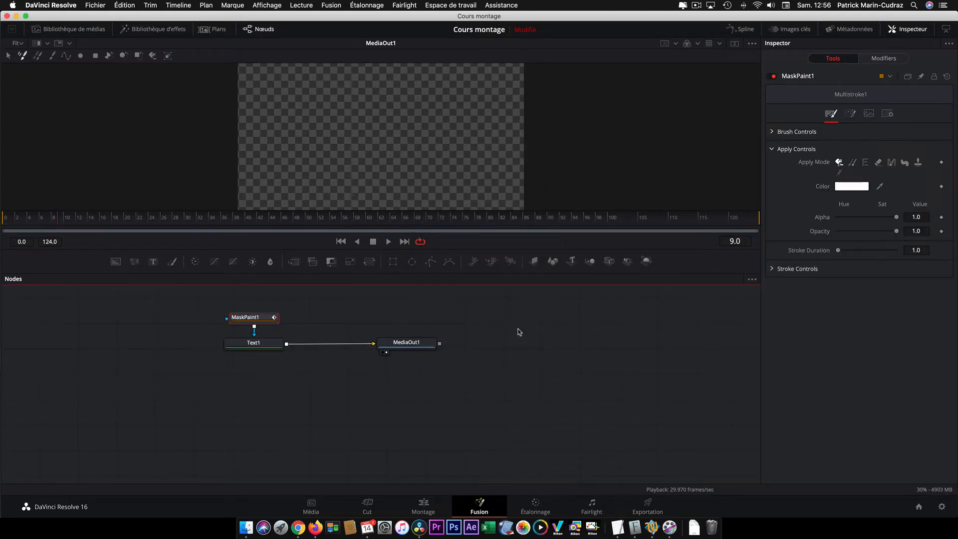
drag(254, 333, 290, 330)
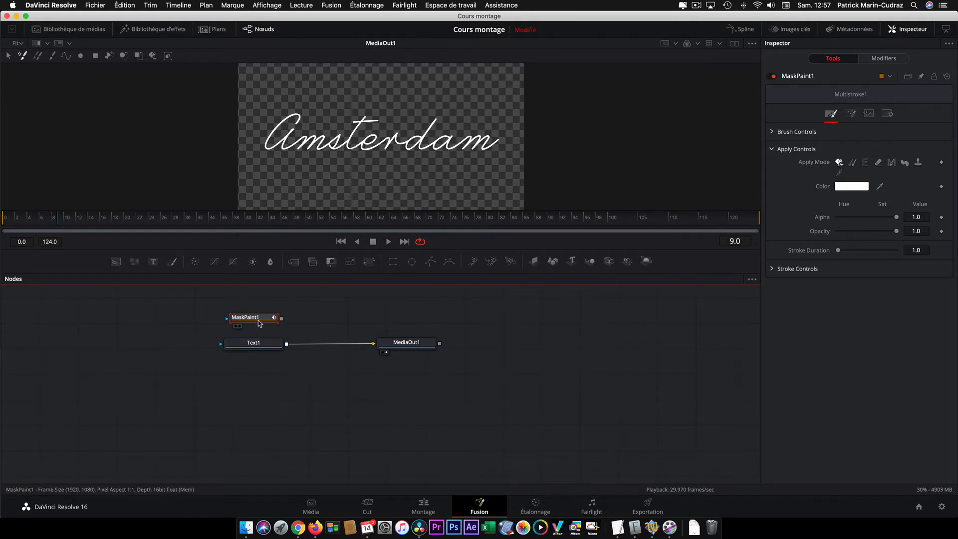
- Begin tracing the word with a Polyline Stroke in an enlarged 200% view, following the capital A from its upper hook towards the m
drag(316, 272, 308, 392)
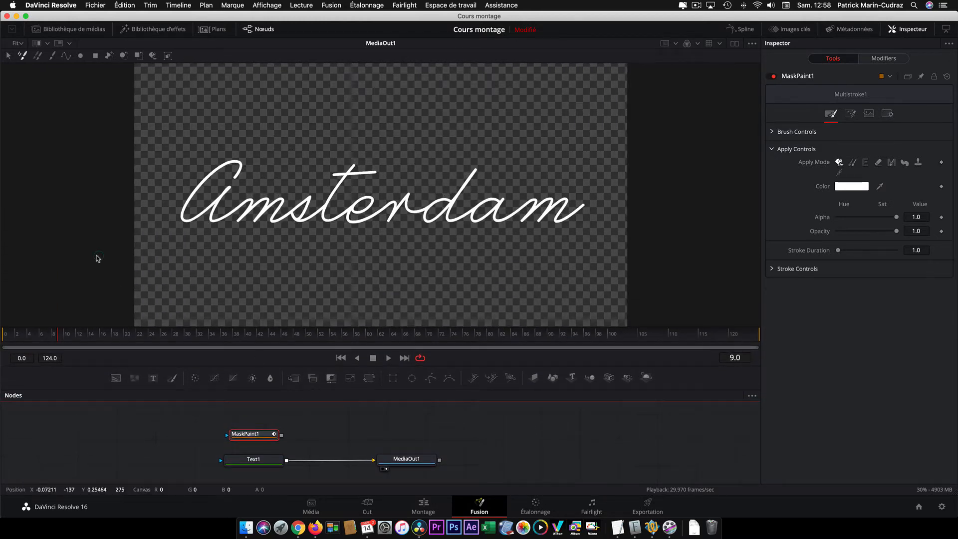
click(67, 57)
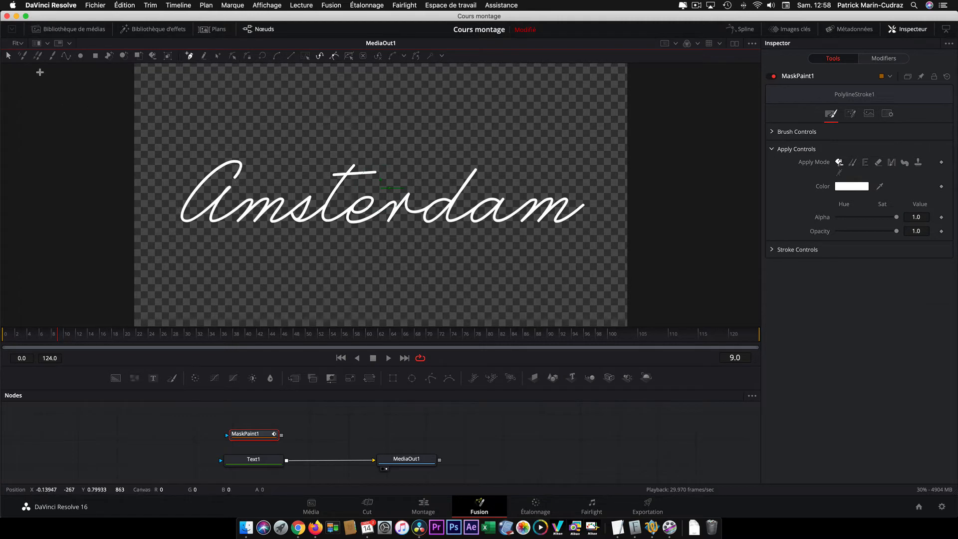
click(18, 43)
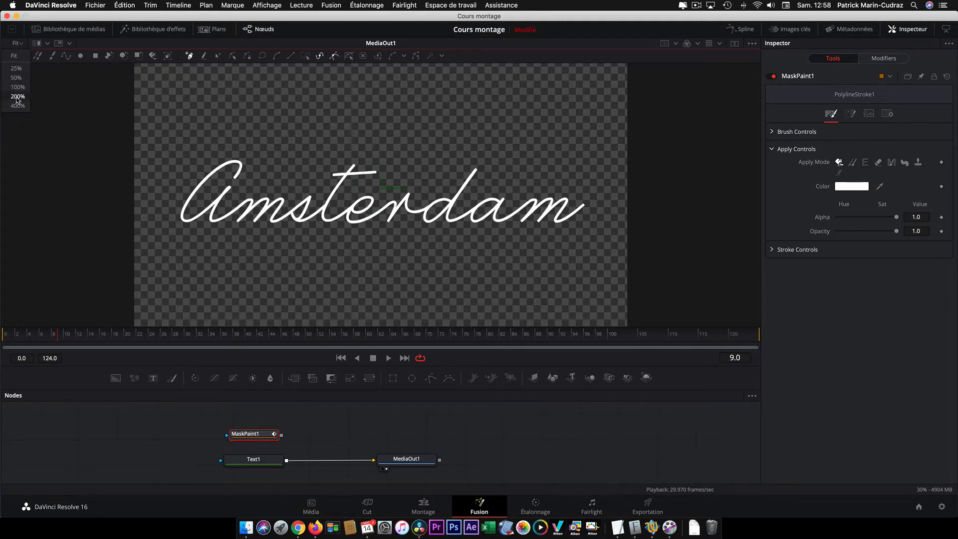
click(18, 96)
scroll(131, 173, left, 5)
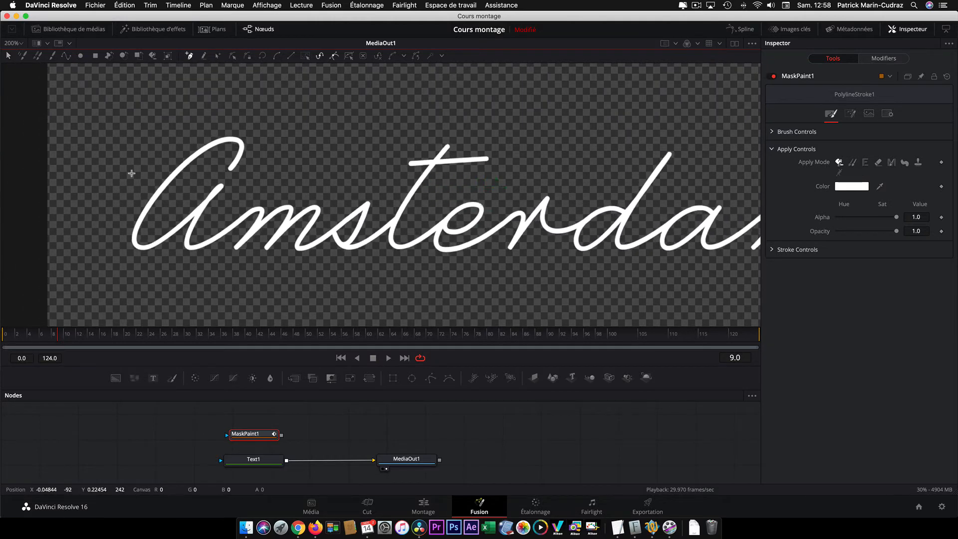
scroll(132, 173, left, 1)
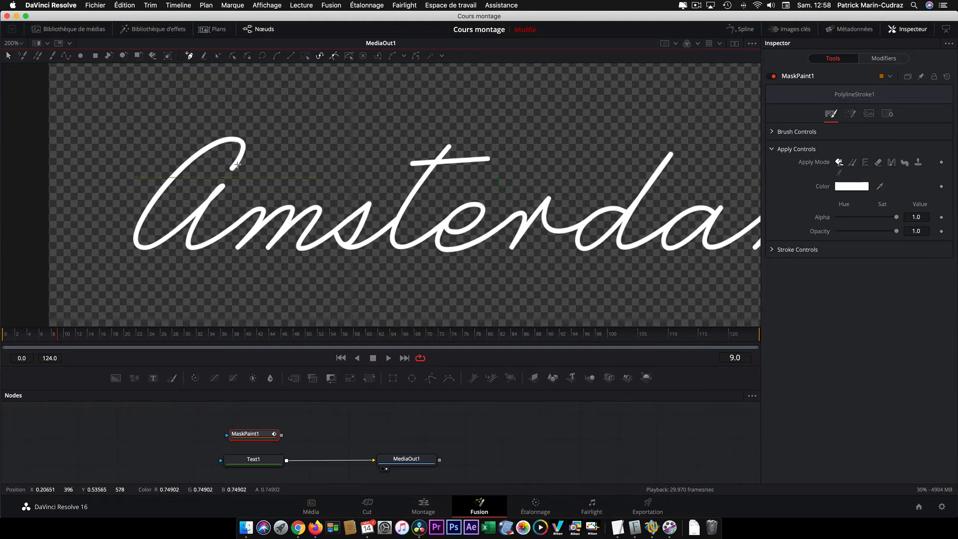
mouse_move(244, 149)
mouse_down()
mouse_move(198, 155)
mouse_move(187, 169)
mouse_up()
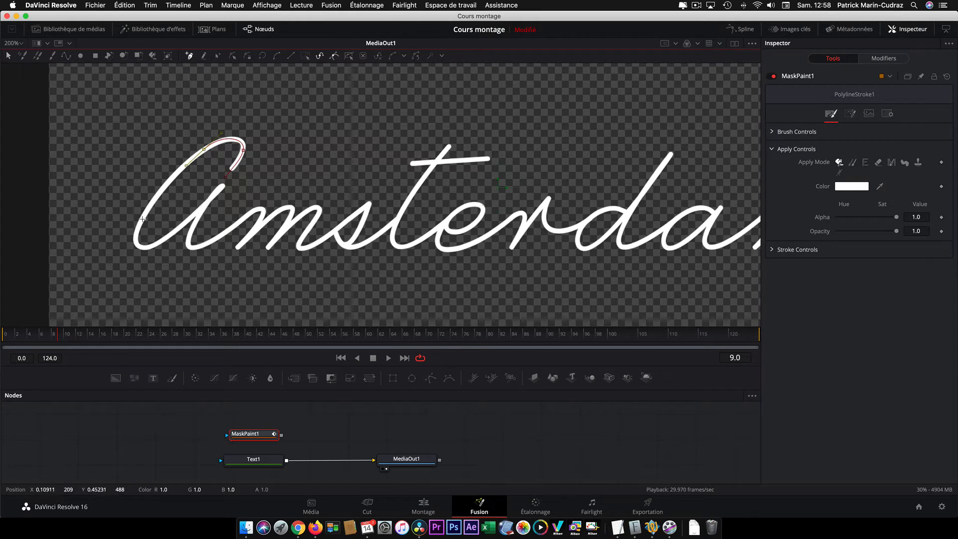
mouse_move(140, 218)
mouse_down()
mouse_move(134, 244)
mouse_move(192, 231)
mouse_move(185, 234)
mouse_up()
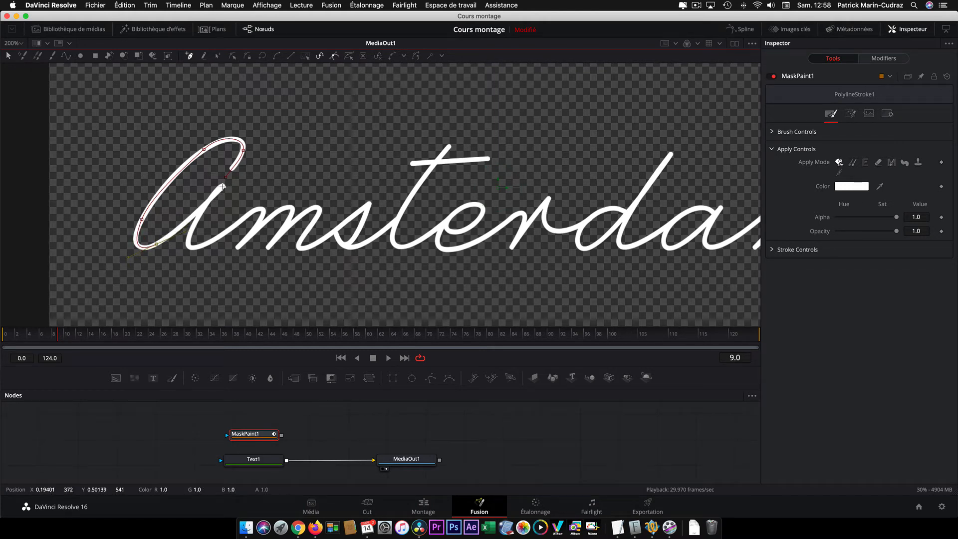
click(224, 187)
drag(188, 235, 185, 259)
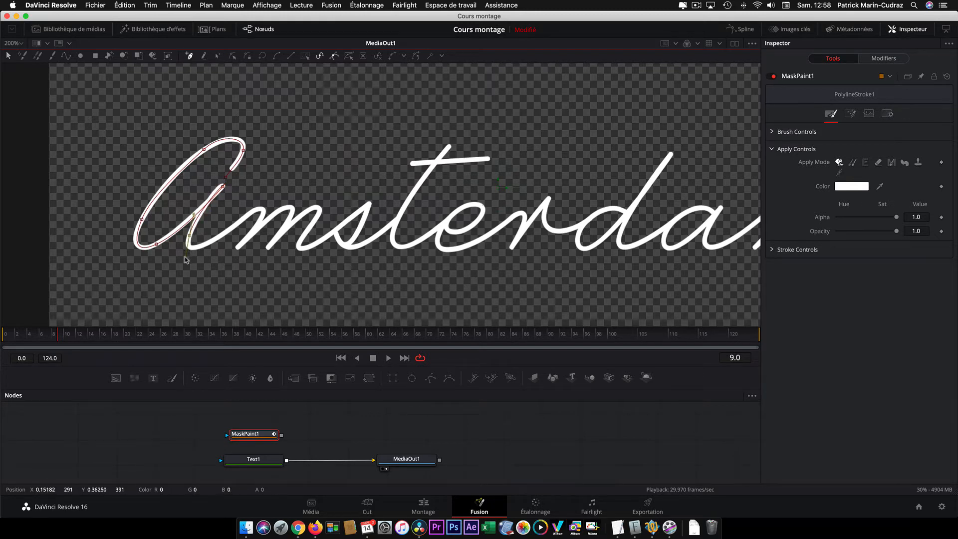
click(204, 244)
drag(220, 238, 223, 237)
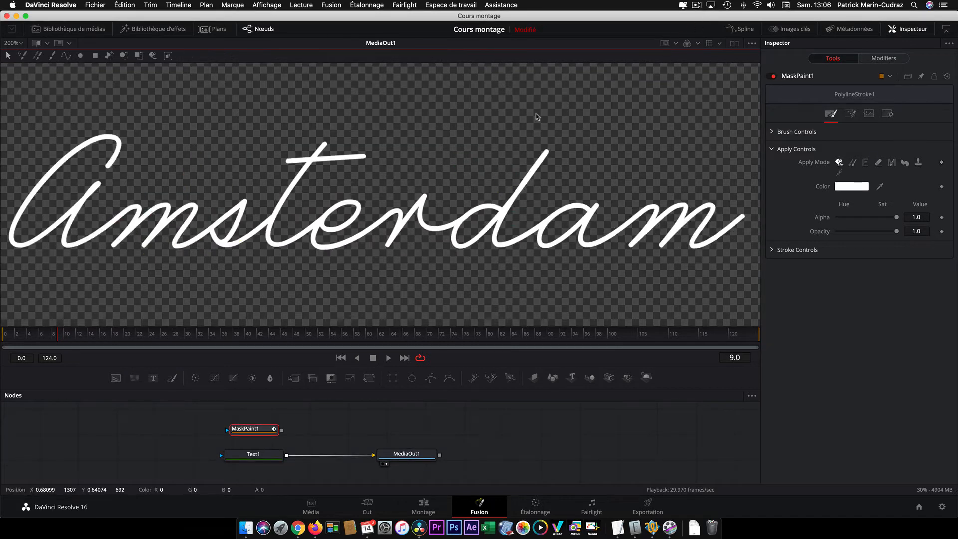
- Select the traced stroke of MaskPaint1 and refine its curve points along the letters s and t
click(264, 432)
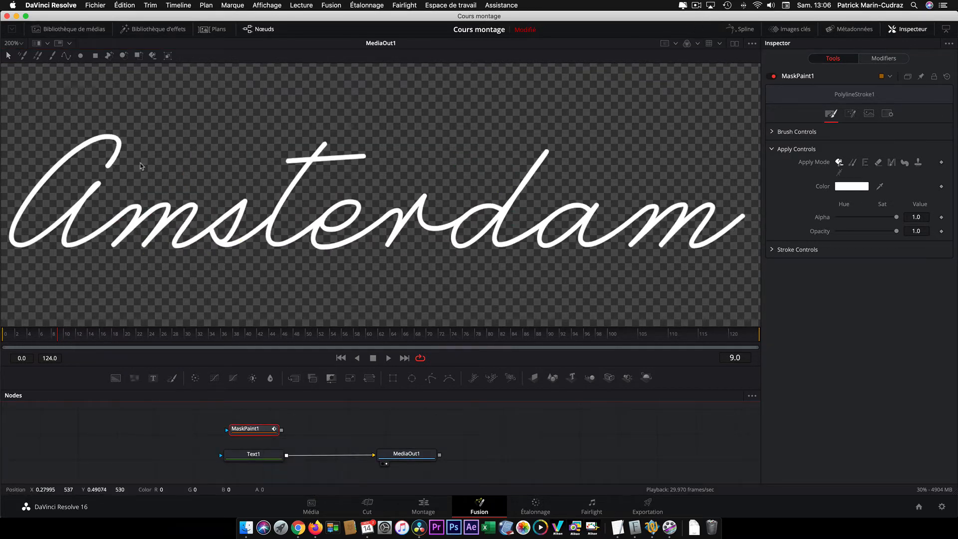
mouse_move(4, 87)
mouse_down()
mouse_move(208, 268)
mouse_move(757, 283)
mouse_up()
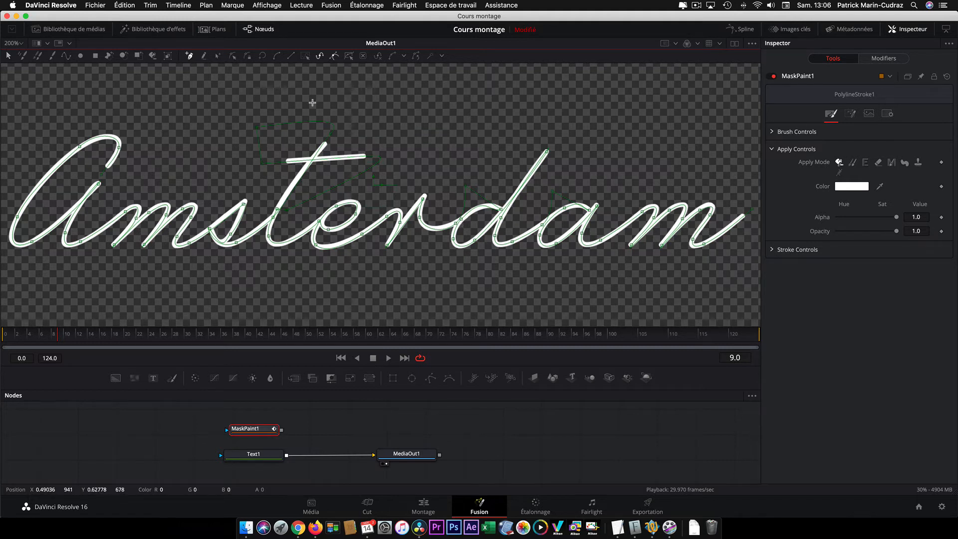
click(233, 56)
click(244, 206)
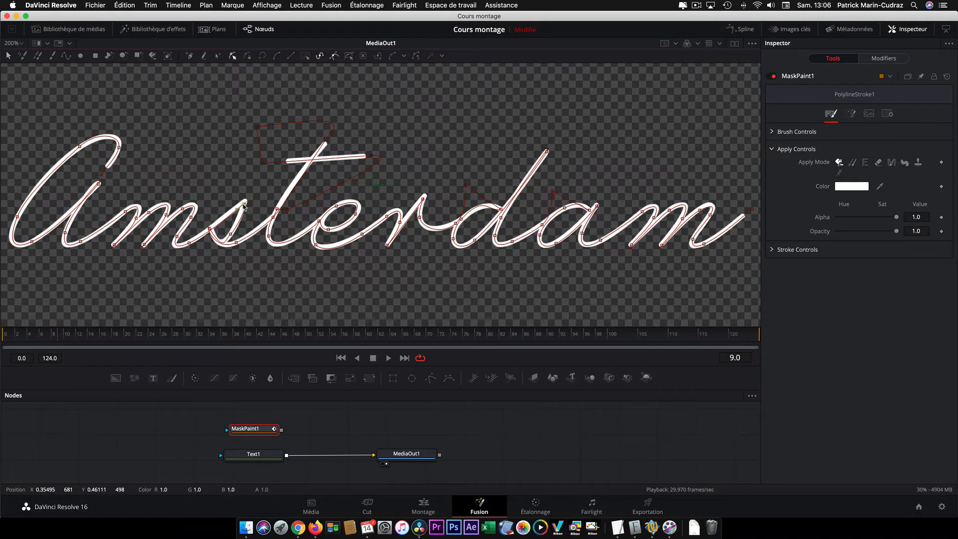
drag(243, 205, 243, 203)
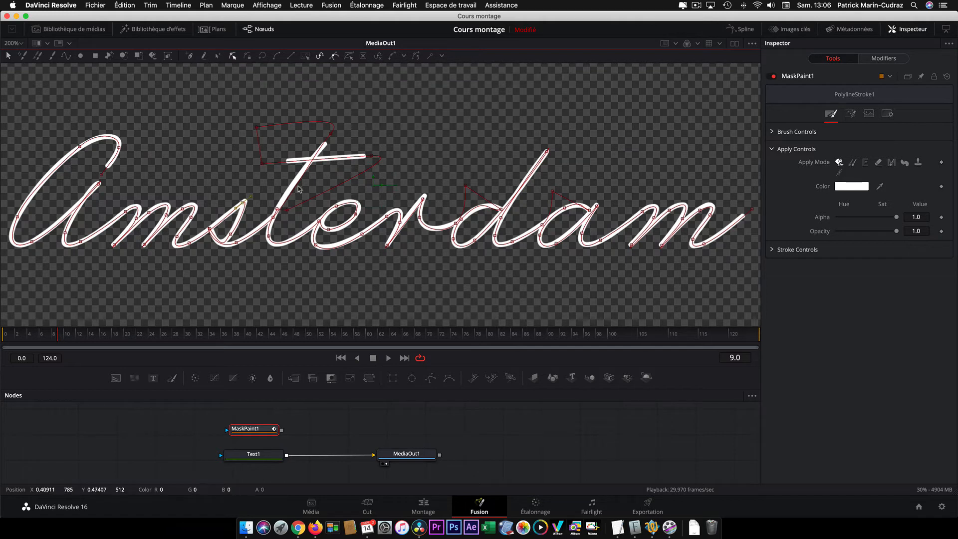
click(332, 136)
click(274, 218)
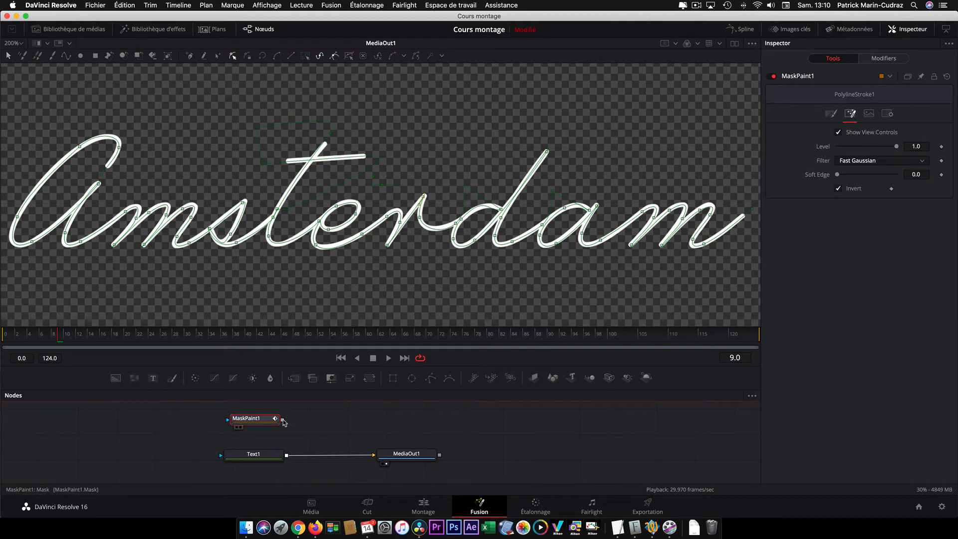
- Connect the MaskPaint1 output to Text1 as its mask and set the stroke's brush size to 0.0205
drag(283, 421, 257, 457)
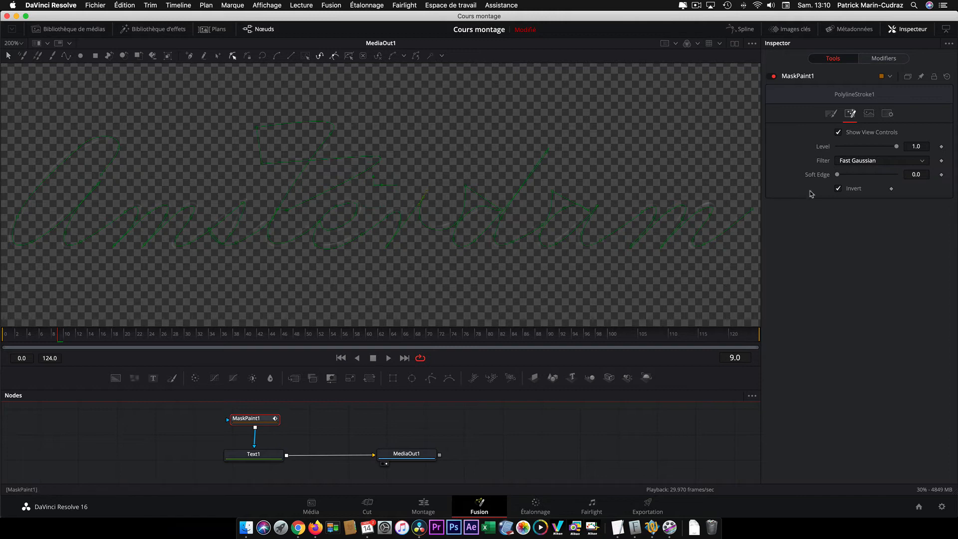
click(830, 116)
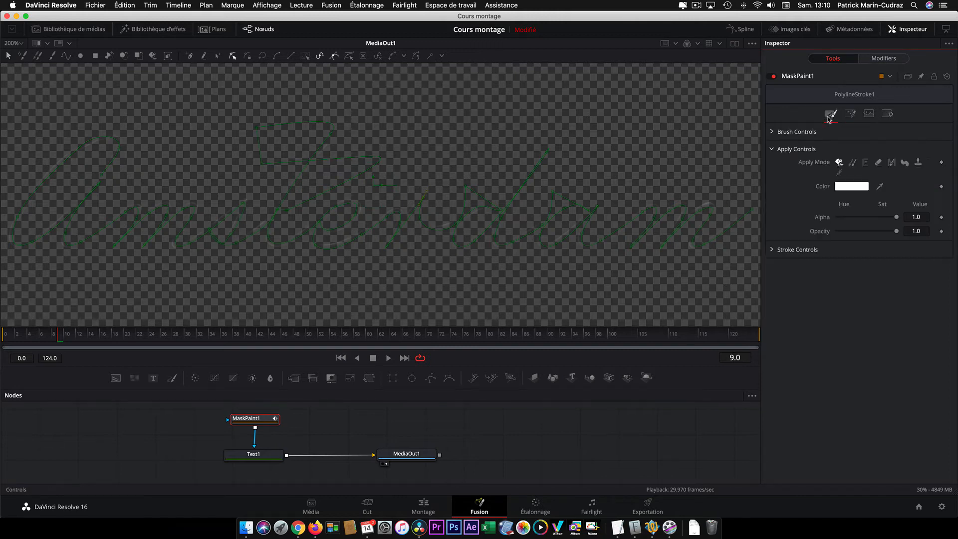
click(772, 133)
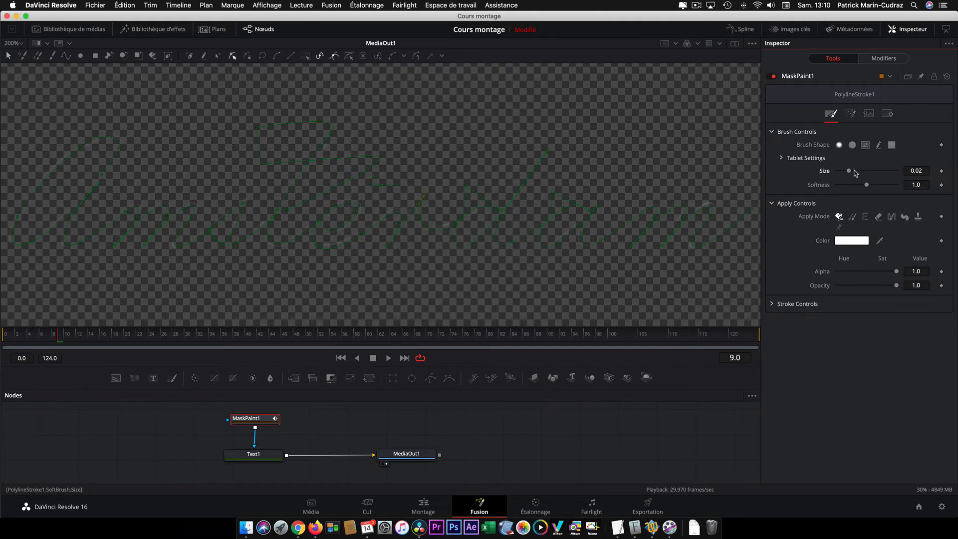
mouse_move(848, 172)
mouse_down()
mouse_move(866, 172)
mouse_move(847, 173)
mouse_up()
drag(846, 173, 850, 173)
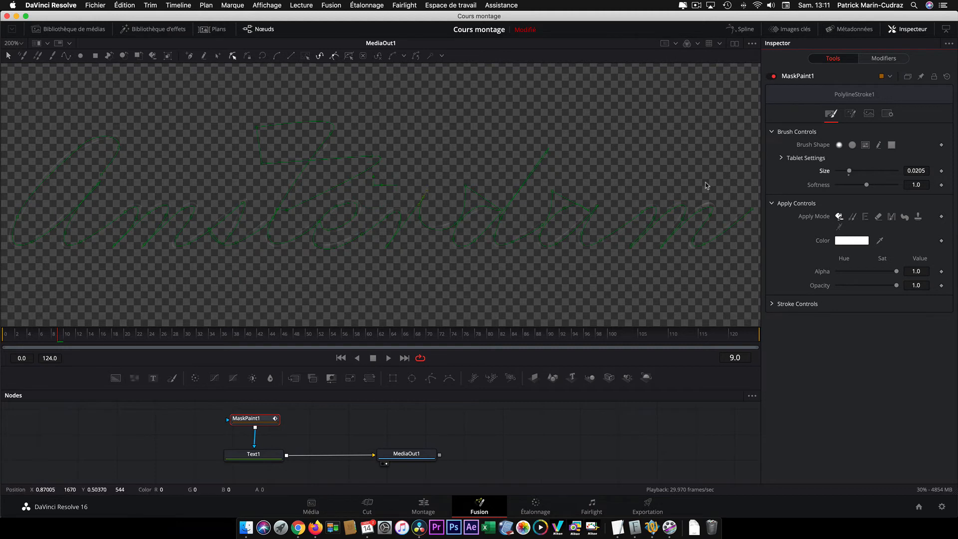
- Adjust the stroke's curve point on the final m so the mask covers the lettering
click(710, 218)
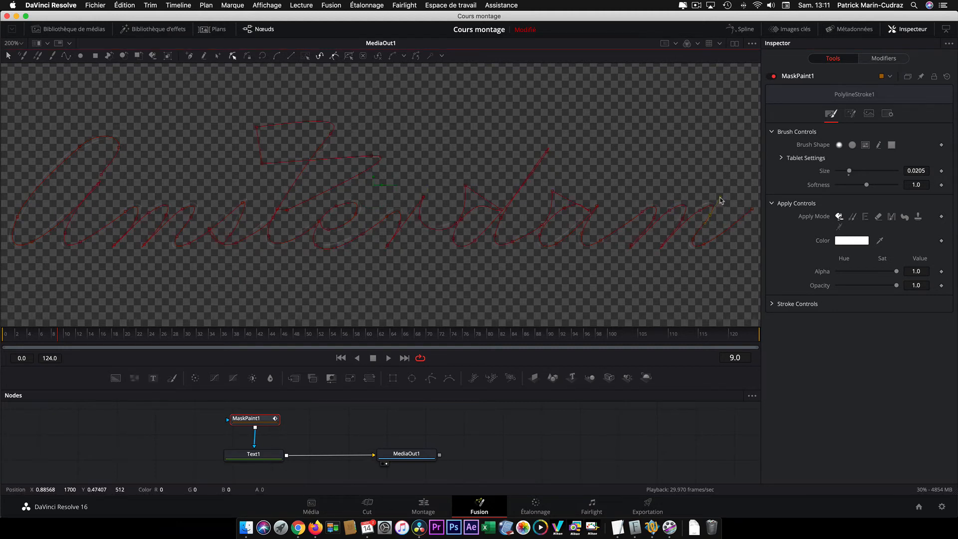
click(720, 197)
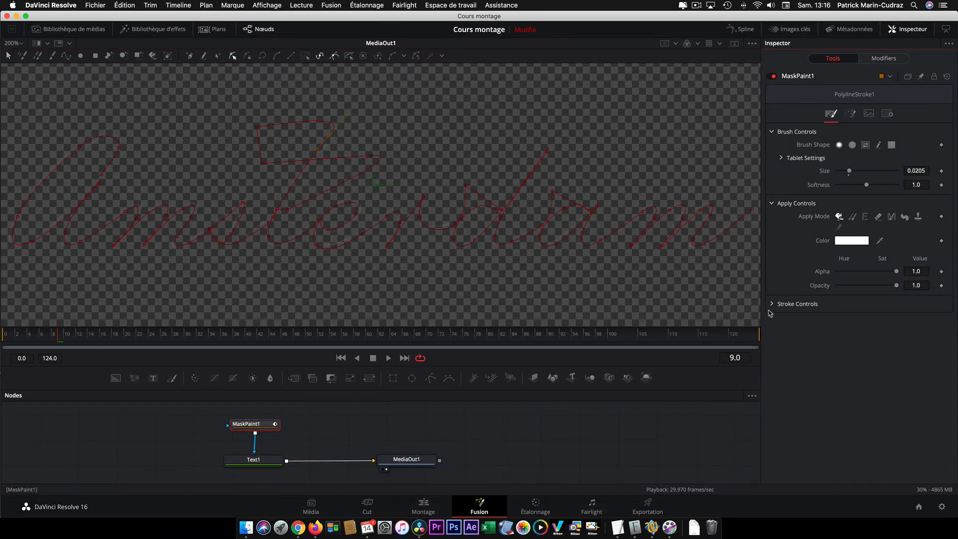
- Turn off Invert on MaskPaint1 and set the polyline stroke's Write On end to 1.0
click(772, 304)
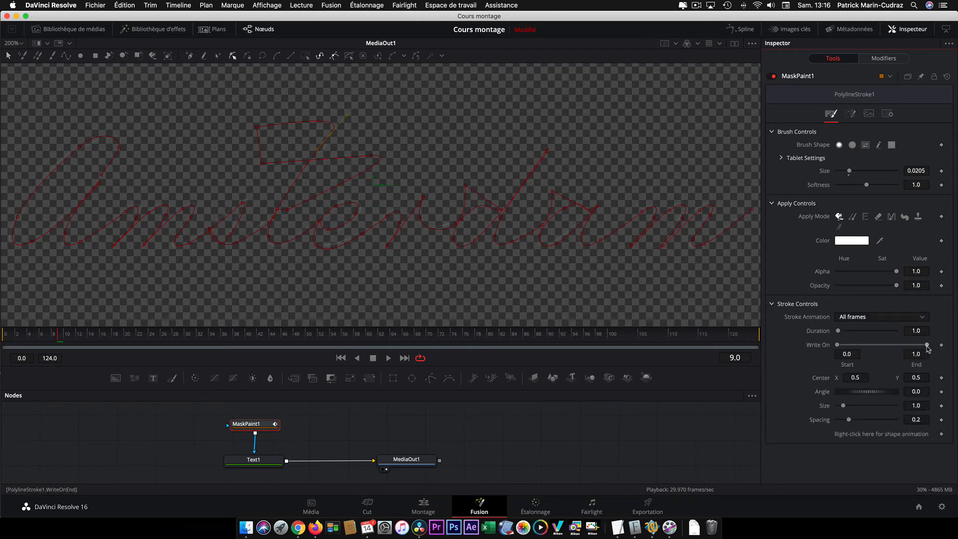
mouse_move(928, 349)
mouse_down()
mouse_move(836, 344)
mouse_move(926, 345)
mouse_up()
click(850, 114)
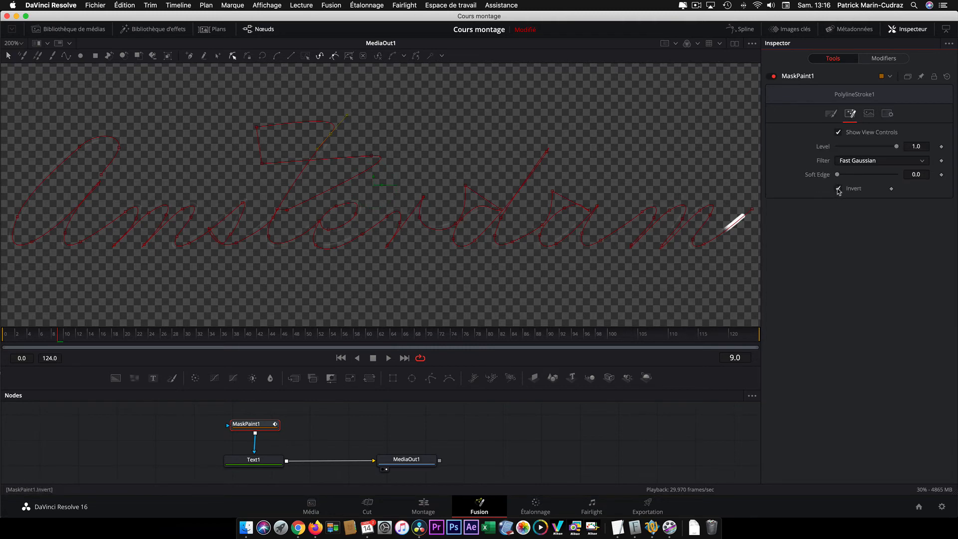
click(838, 189)
click(832, 113)
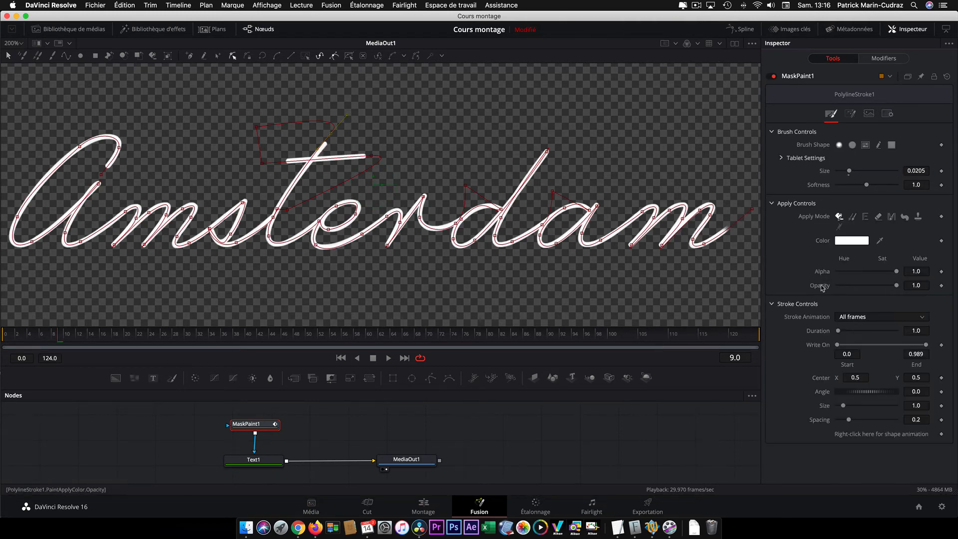
mouse_move(926, 345)
mouse_down()
mouse_move(838, 350)
mouse_move(934, 346)
mouse_up()
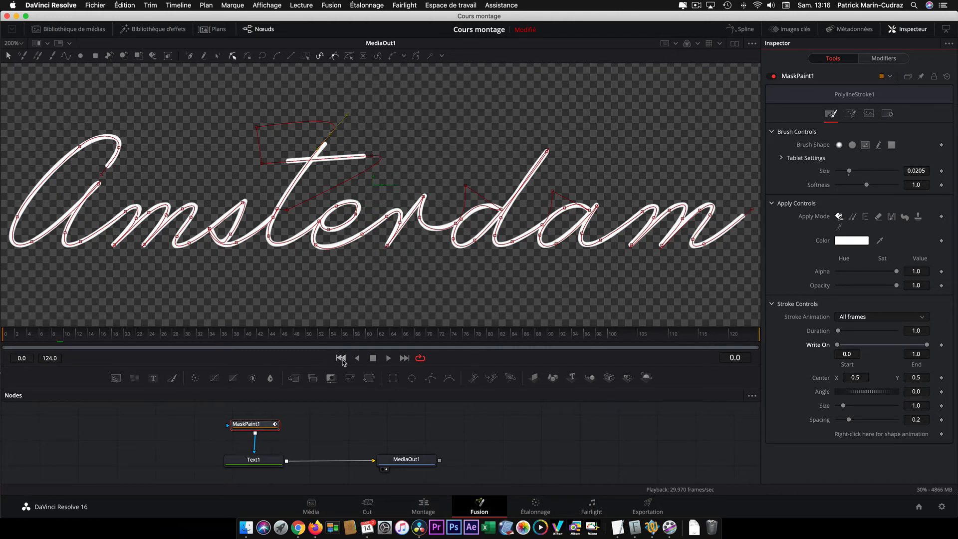
- Keyframe the stroke's Write On end from 0.0 at frame 0 to 1.0 at frame 50, and play the animation from the start
drag(928, 347, 838, 348)
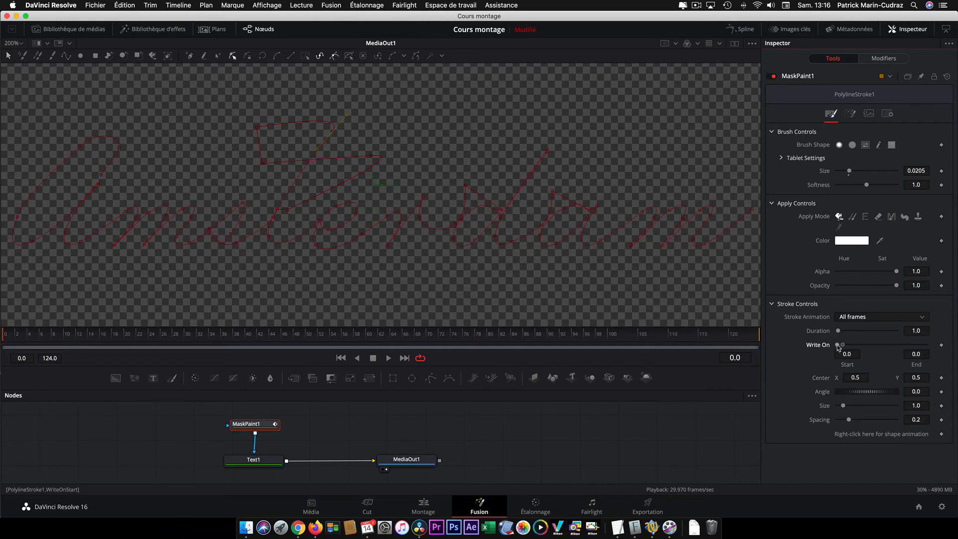
click(941, 346)
drag(21, 337, 308, 338)
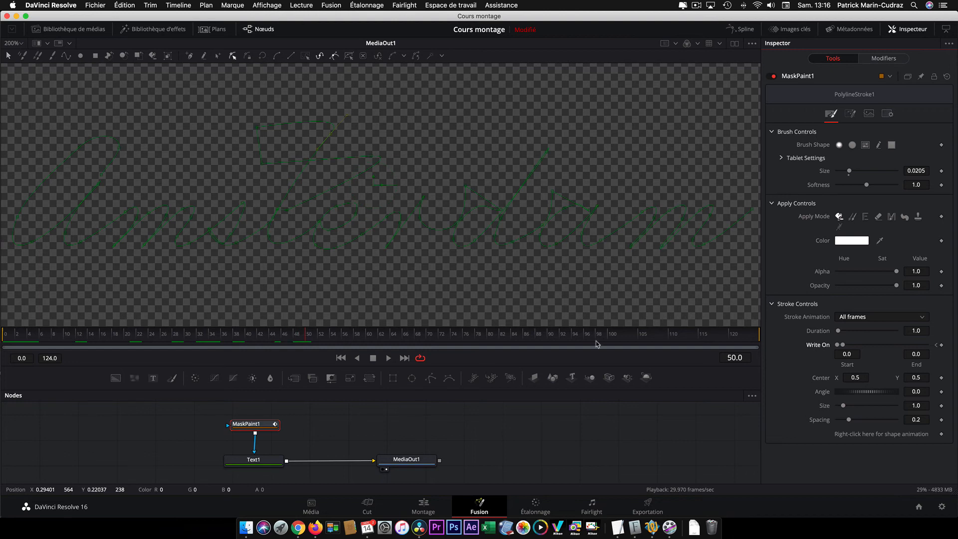
drag(844, 349, 929, 347)
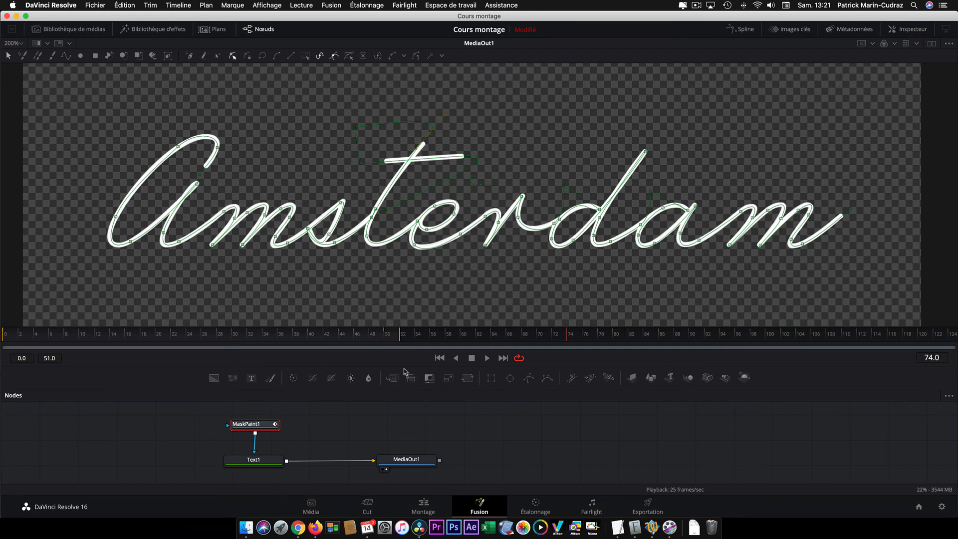
click(439, 359)
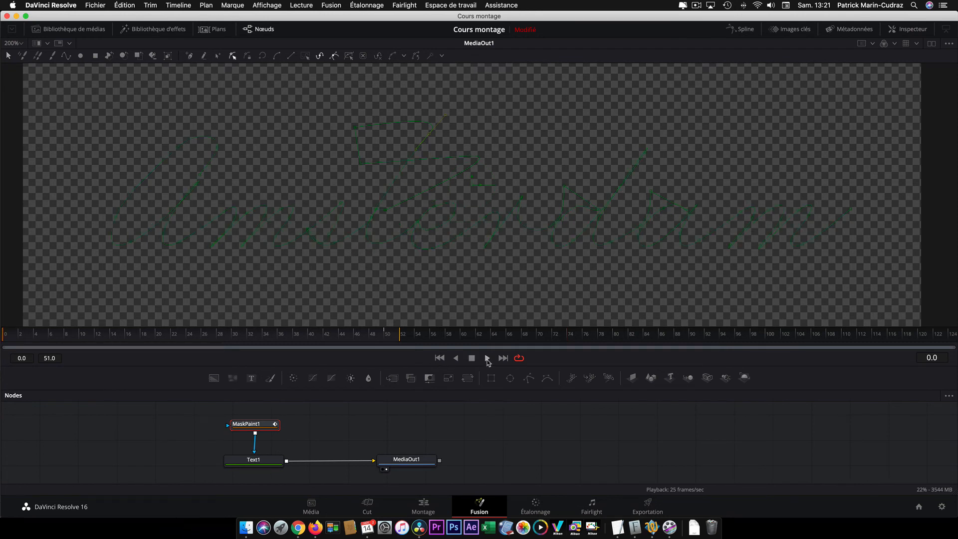
click(488, 358)
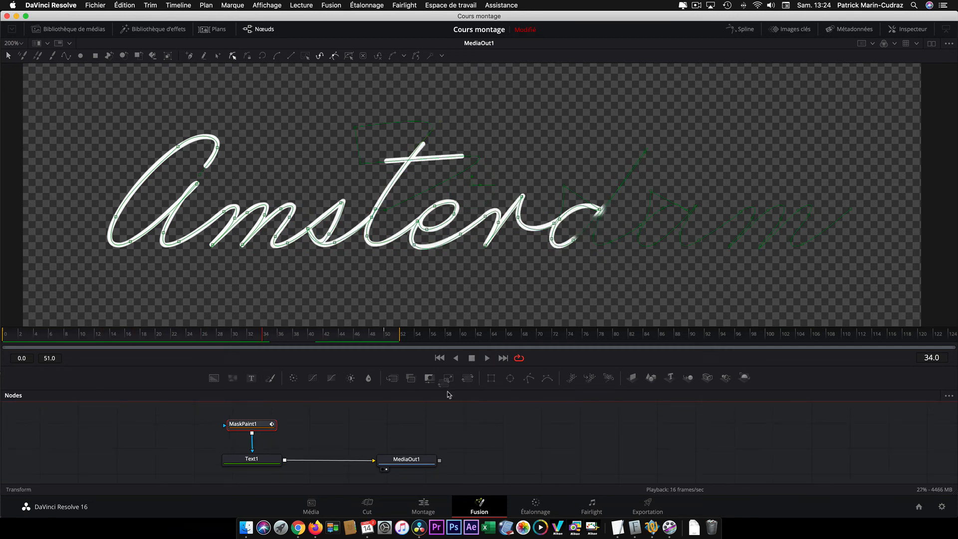
- Insert a Transform node between Text1 and MediaOut1, shift the lettering slightly and tilt it clockwise so it slopes downward
key(shift)
mouse_move(447, 395)
mouse_down()
mouse_move(427, 415)
mouse_move(351, 437)
mouse_move(333, 463)
mouse_up()
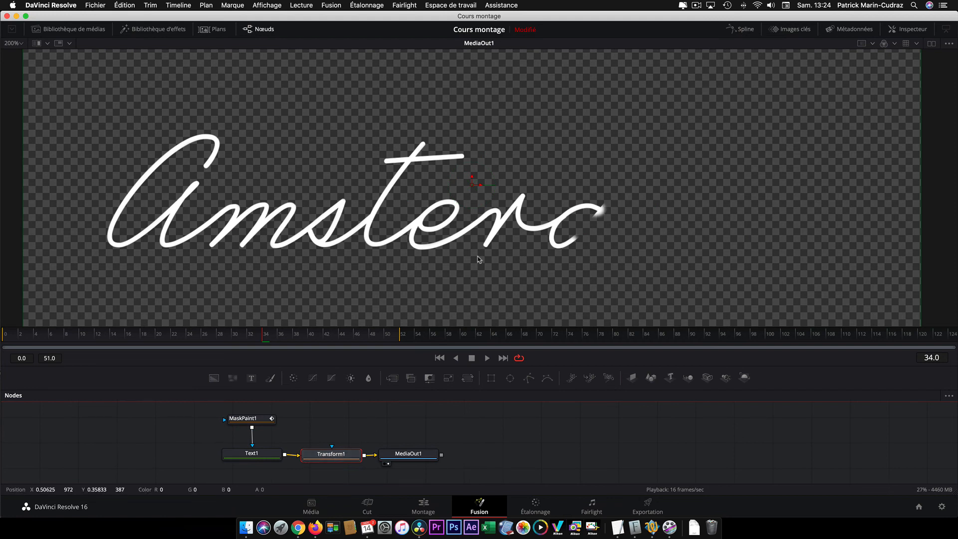
drag(457, 206, 477, 196)
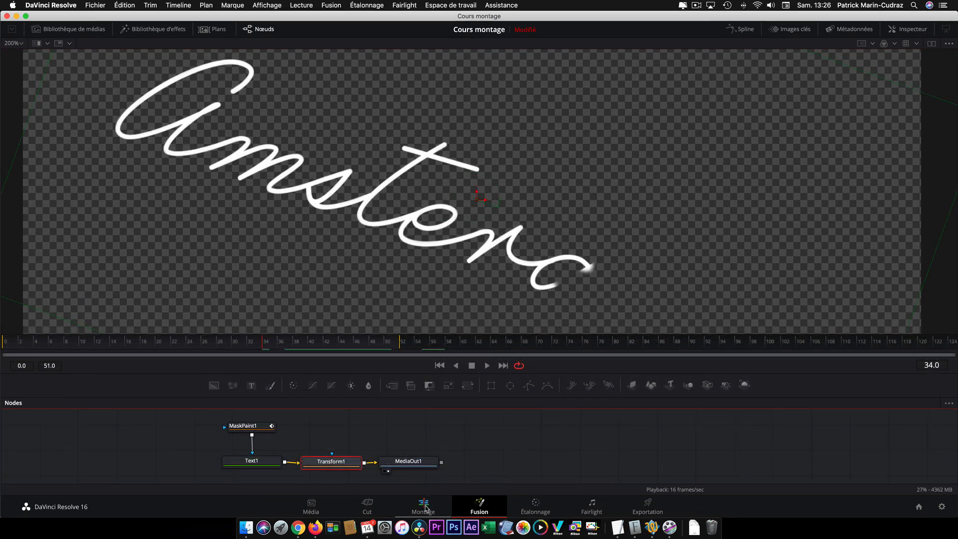
- On the edit page, move the Fusion Composition clip to Video 2 above DSC_0106.MOV, starting at about 01:00:02:15
click(423, 505)
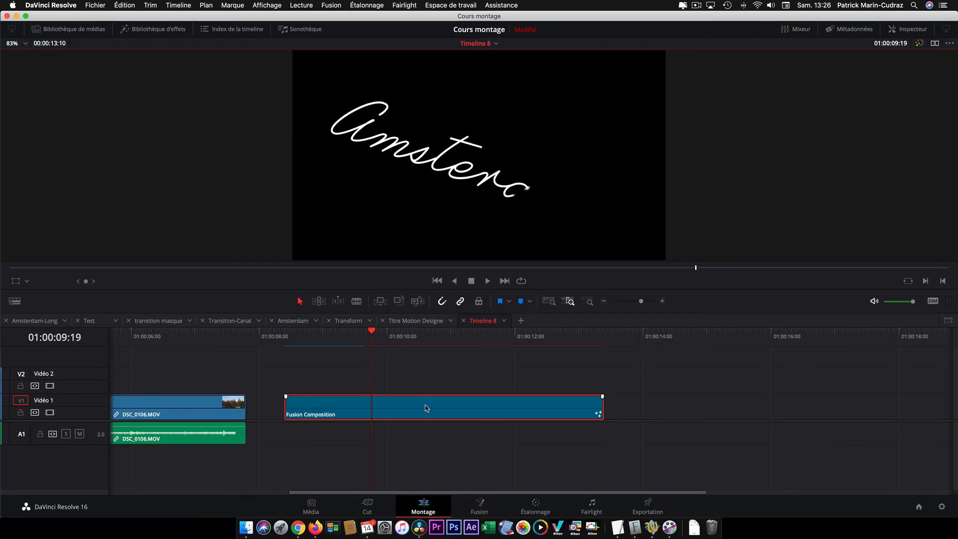
drag(425, 408, 162, 378)
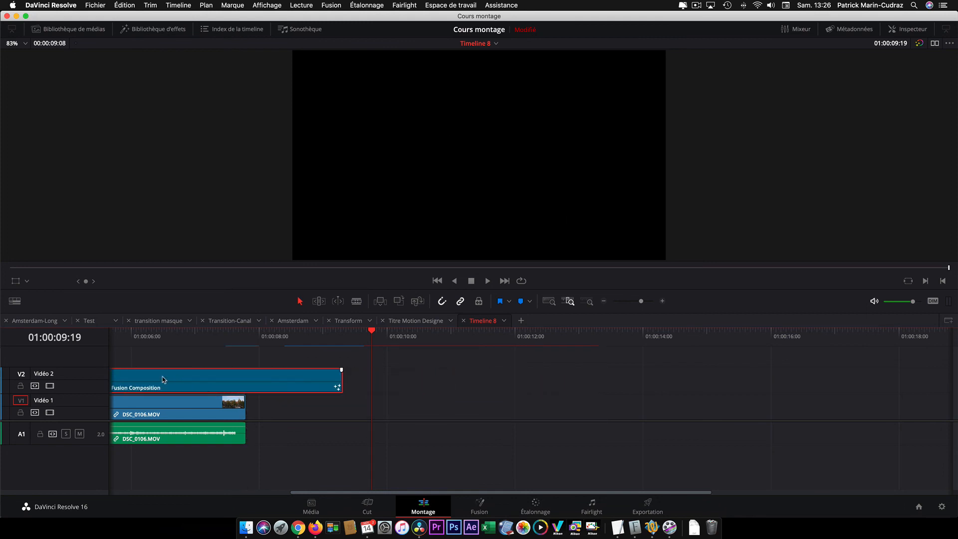
scroll(162, 377, left, 10)
drag(478, 377, 371, 376)
- Play the timeline from the beginning of the Fusion Composition to preview the handwriting reveal over the city footage
click(279, 339)
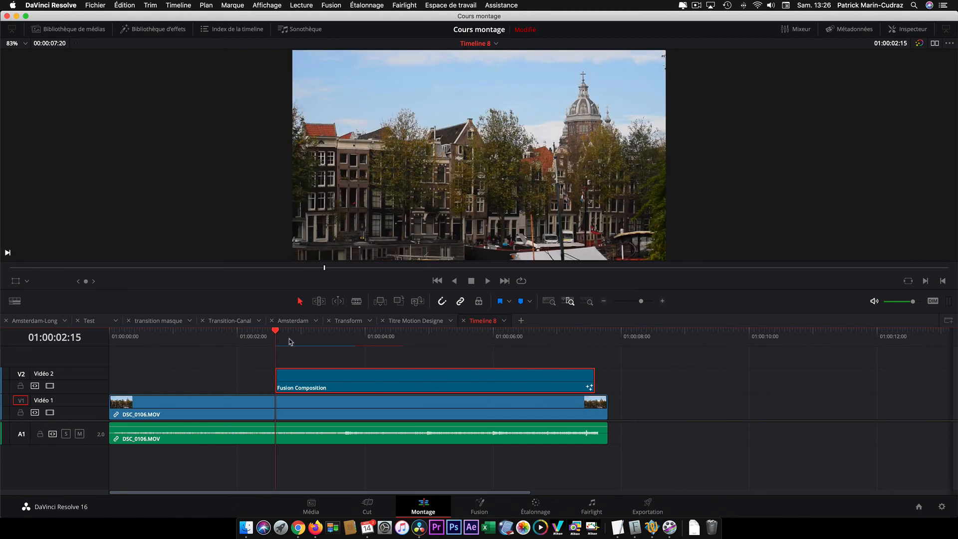
key(space)
drag(487, 346, 287, 341)
key(space)
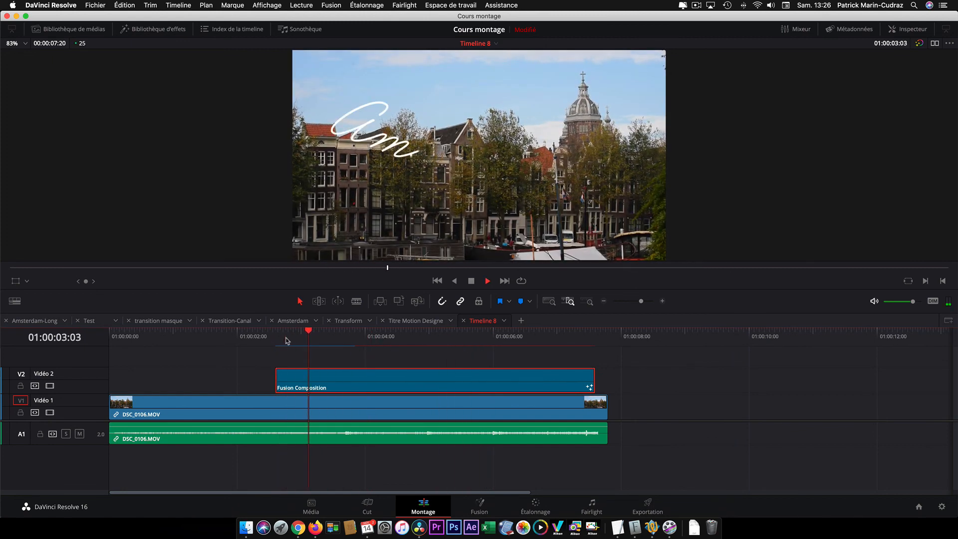